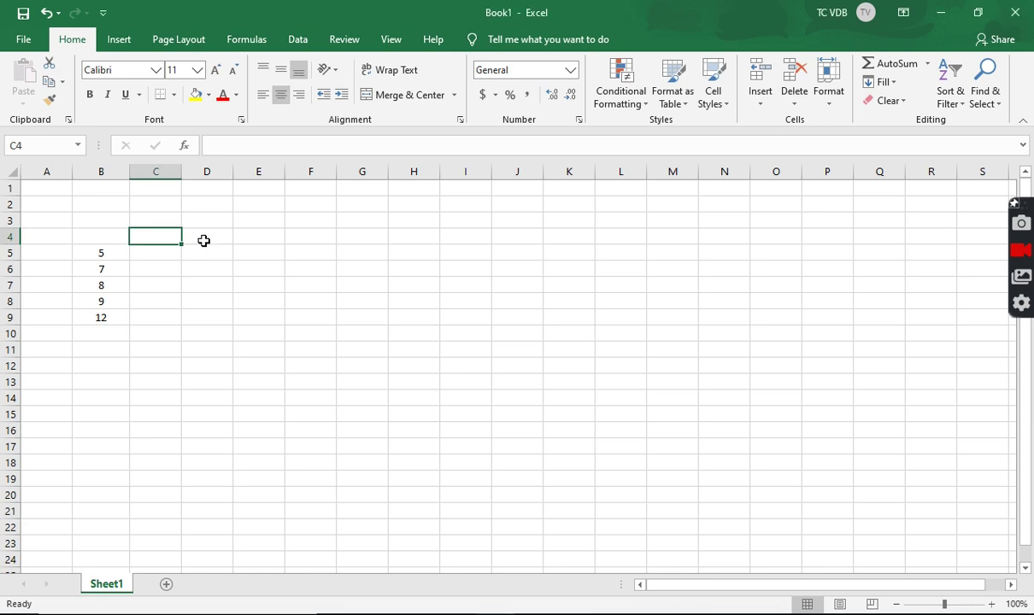
# Step: Add the five column B numbers as typed constants in cell D4 with the formula =5+7+8+9+12
pyautogui.click(203, 241)
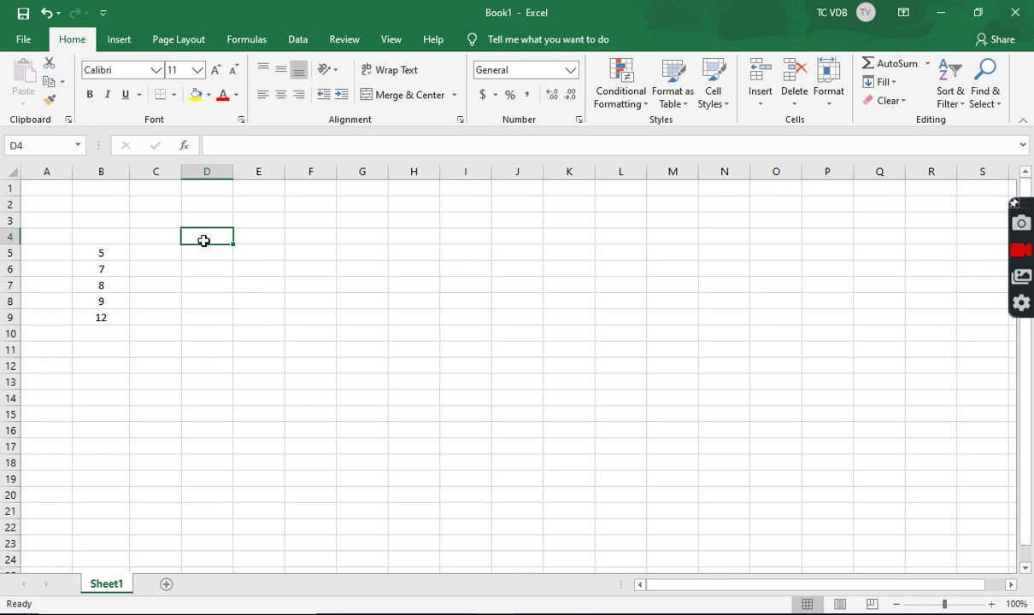
pyautogui.write('=')
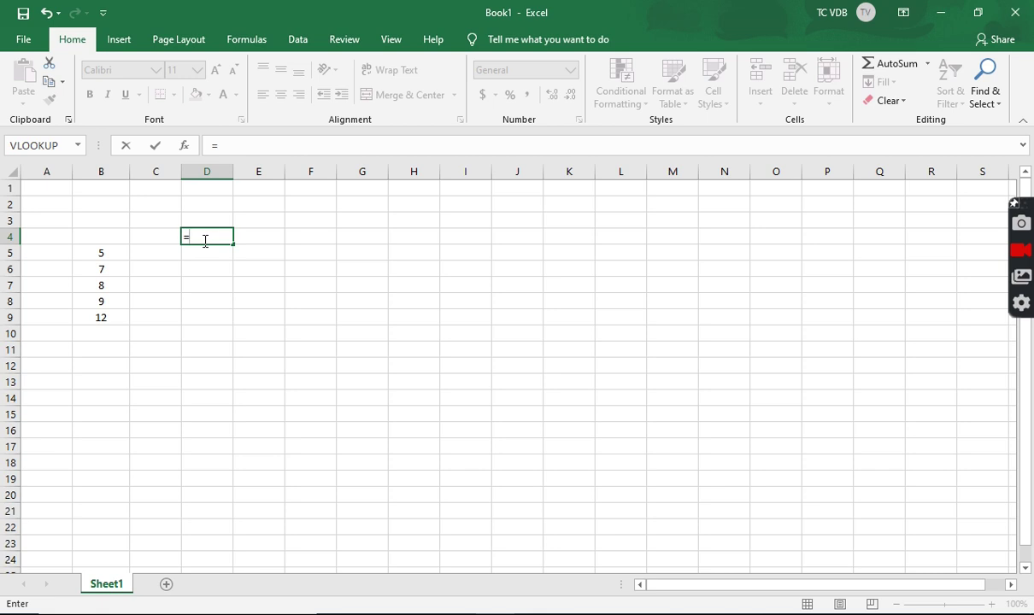
pyautogui.write('5+7+8+9+12')
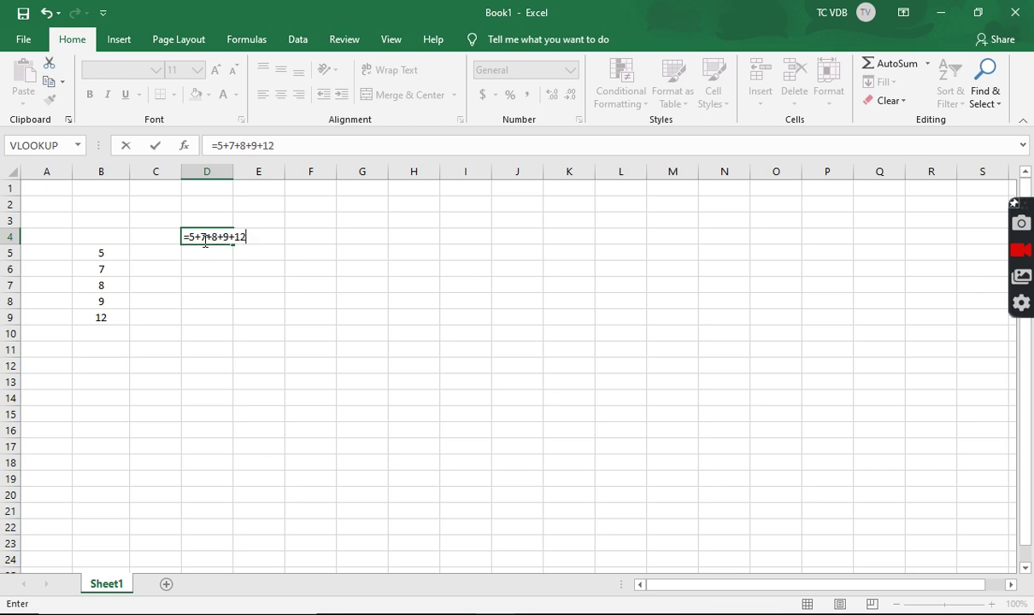
pyautogui.press('Return')
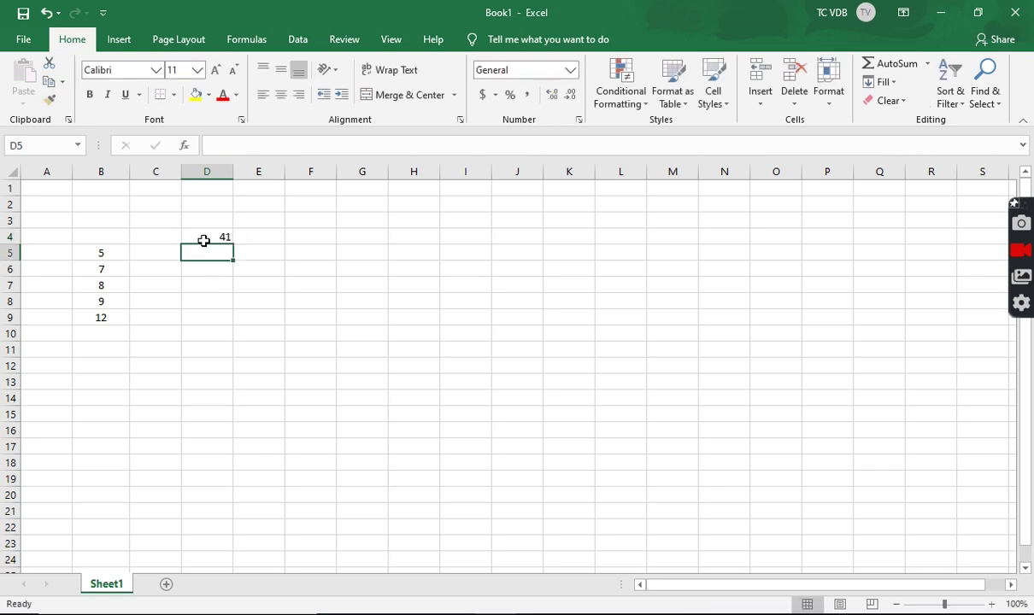
pyautogui.click(204, 241)
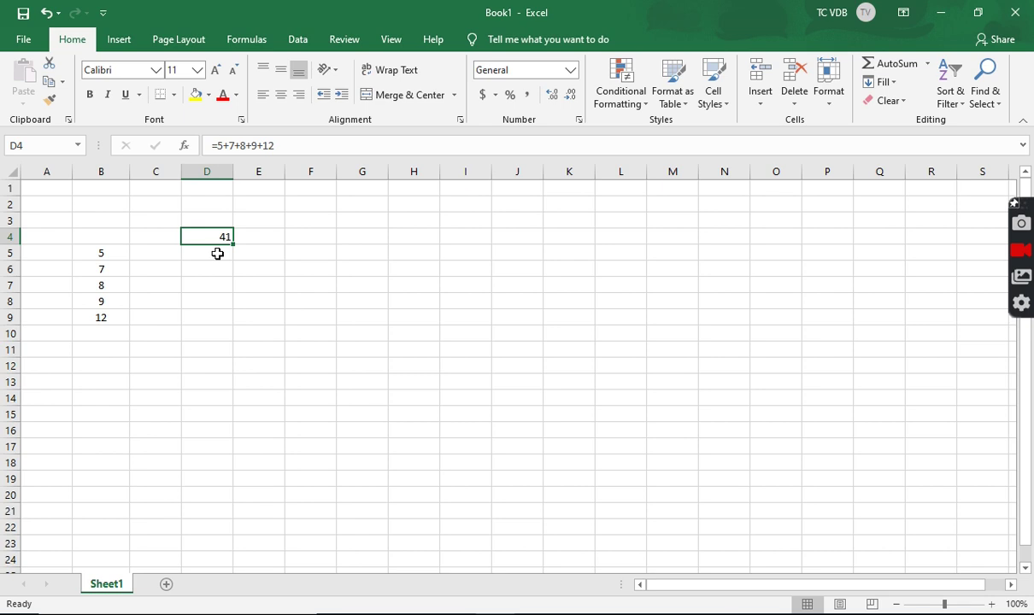
# Step: Total the column B numbers in cell B10 with the formula =SUM(B5:B9)
pyautogui.click(119, 334)
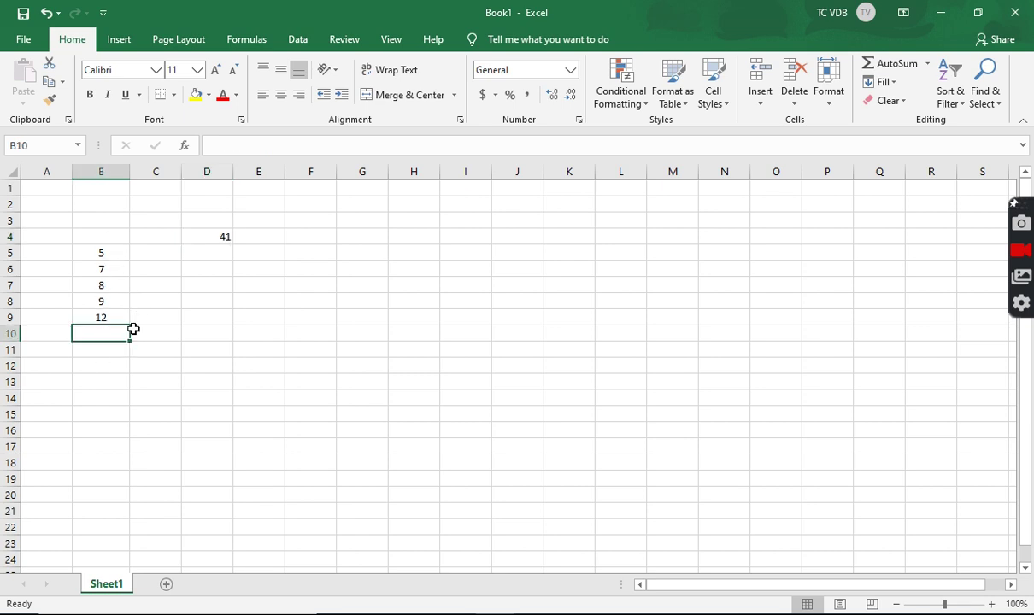
pyautogui.write('=s')
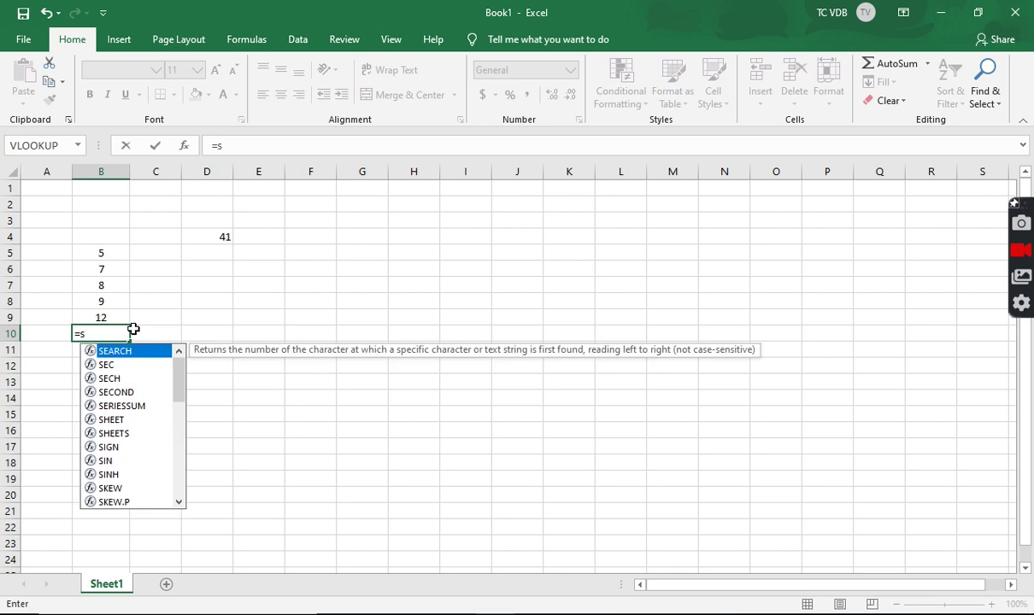
pyautogui.write('um(')
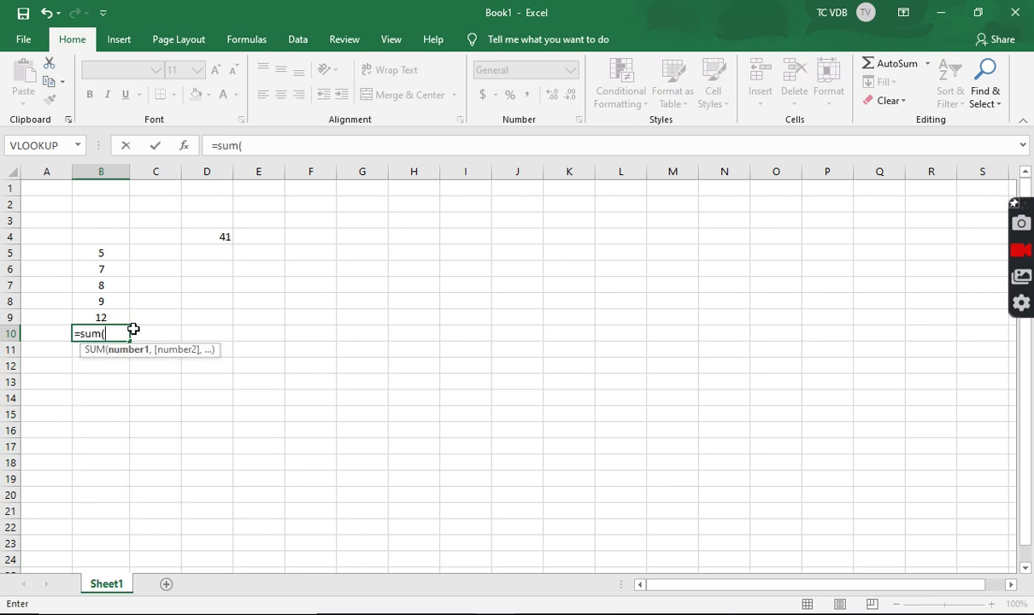
pyautogui.click(111, 318)
pyautogui.moveTo(111, 318); pyautogui.dragTo(114, 253)
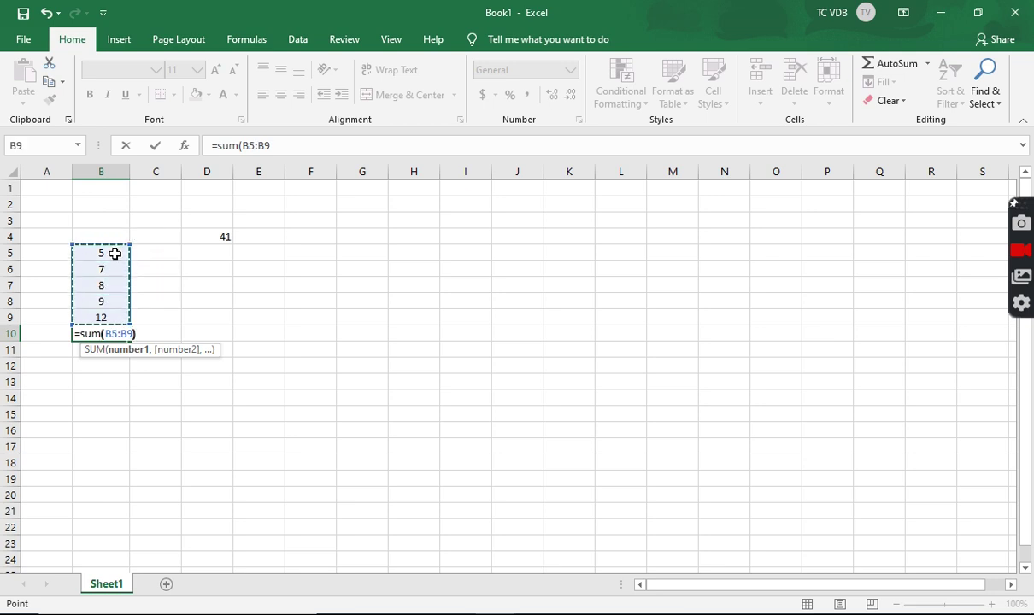
pyautogui.write(')')
pyautogui.press('Return')
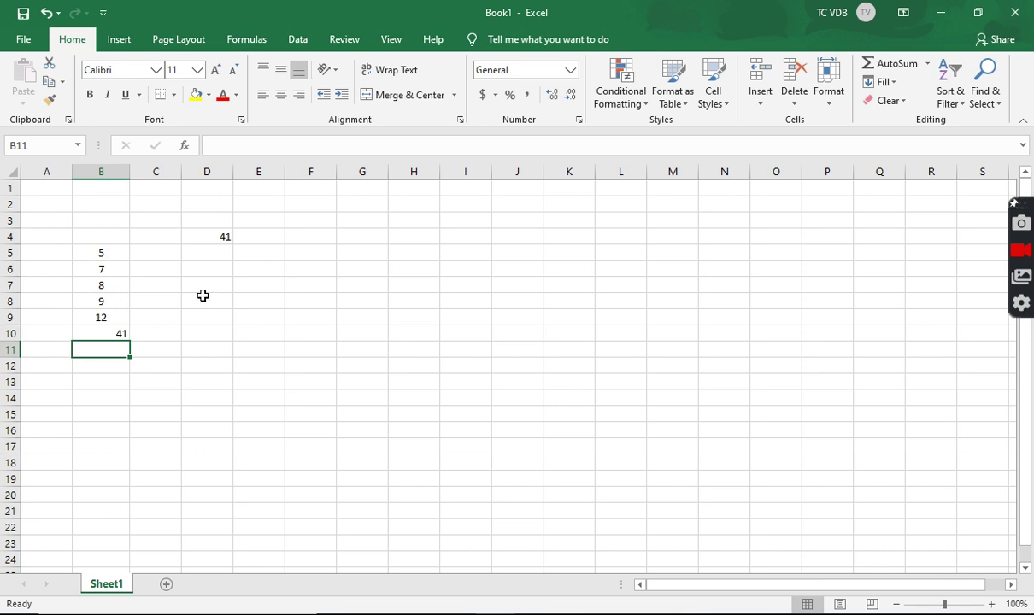
# Step: Enter the subtraction formula =5-7-8-9-12 in cell D5
pyautogui.click(208, 238)
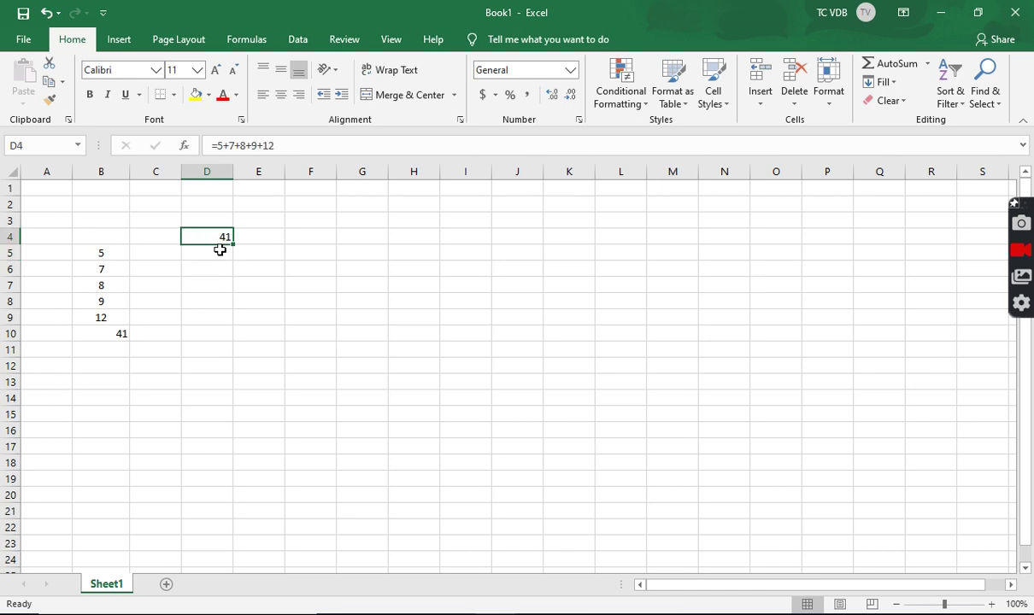
pyautogui.click(220, 249)
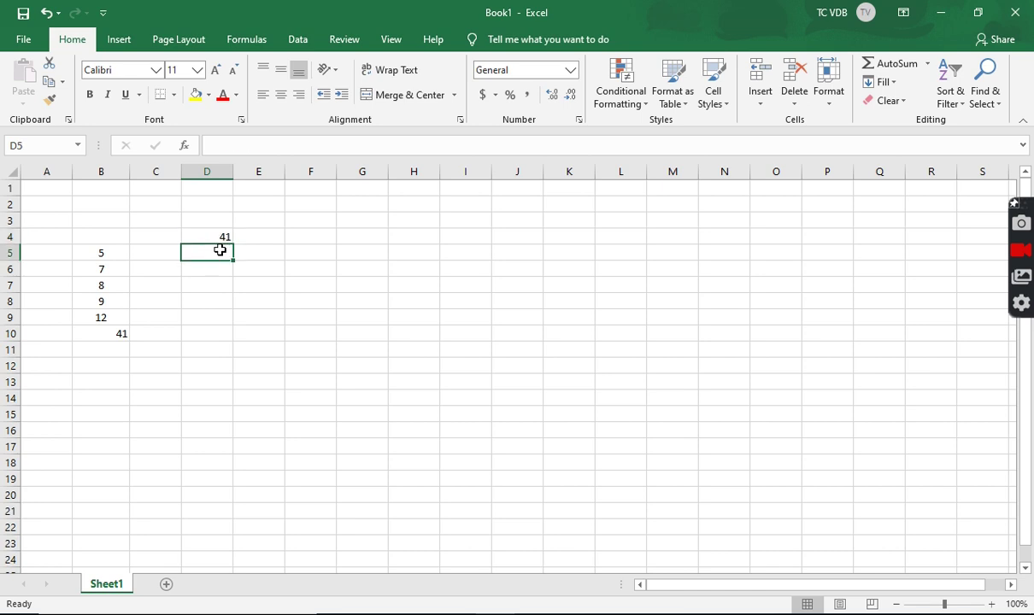
pyautogui.write('=5-')
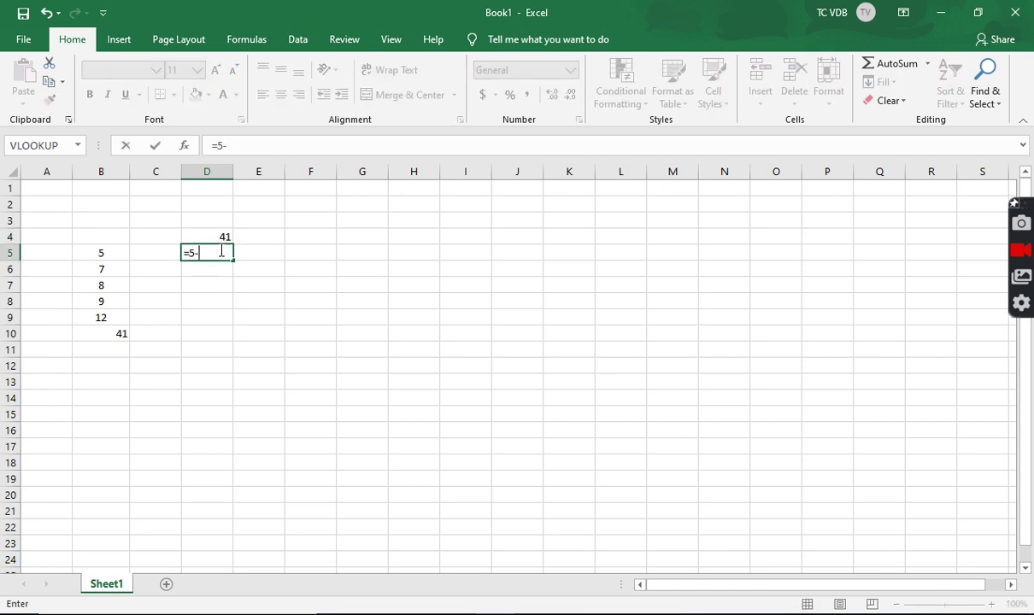
pyautogui.write('7-8-9-12')
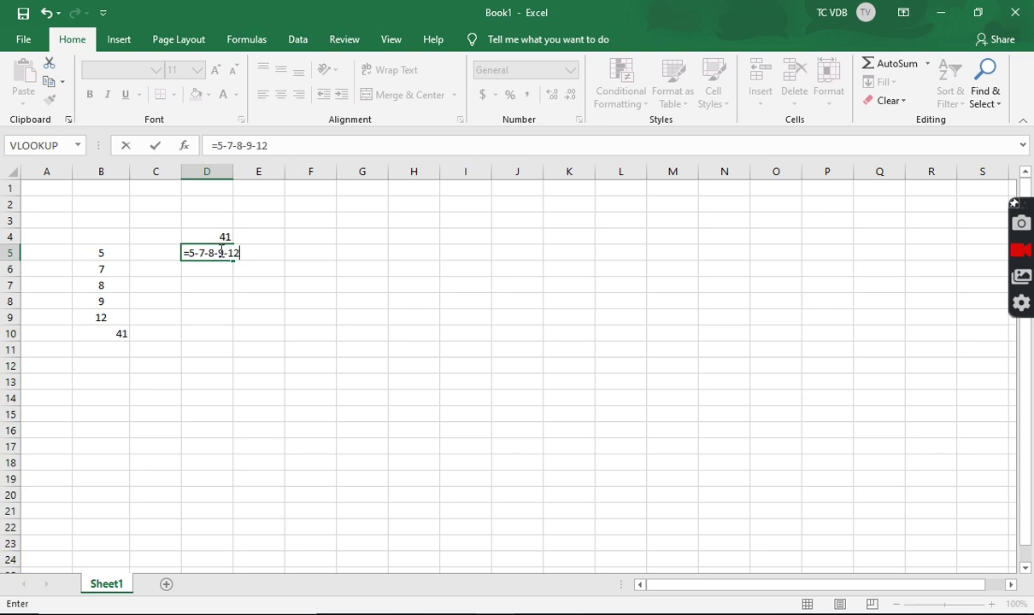
pyautogui.press('Return')
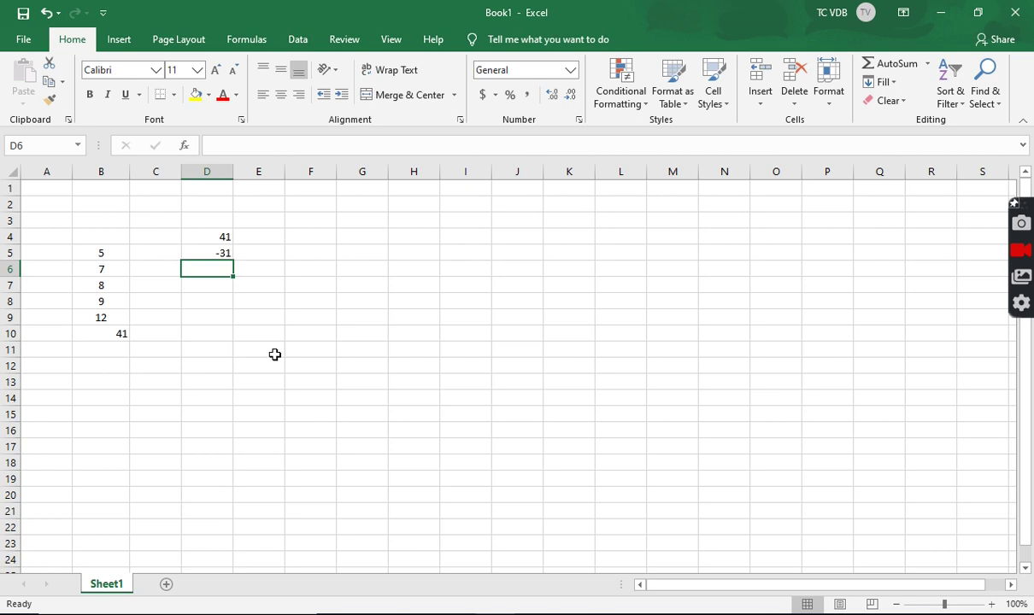
# Step: Enter the multiplication formula =5*7*8*9*12 in cell D6
pyautogui.write('=')
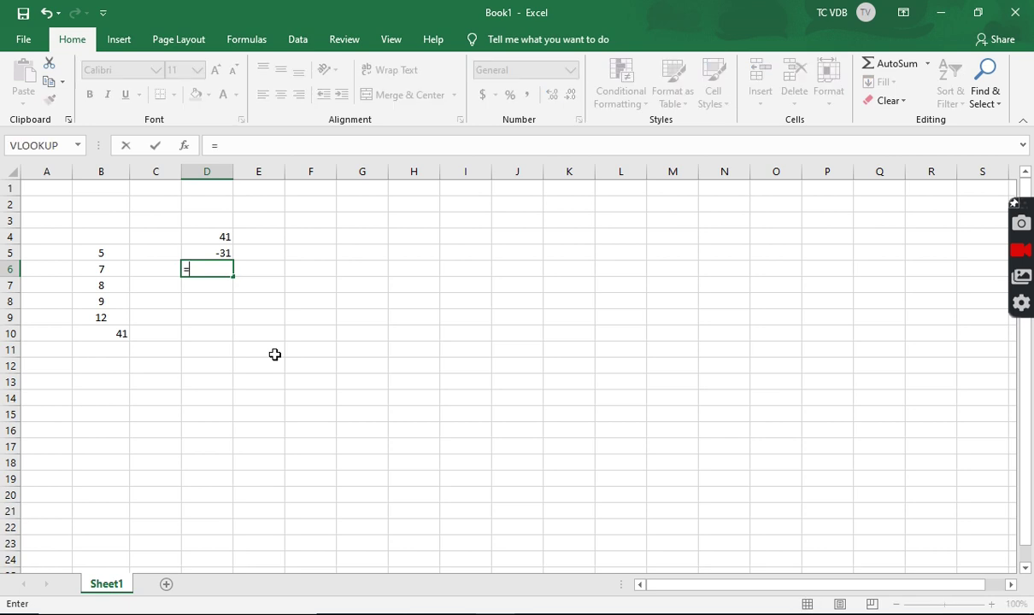
pyautogui.write('5*7*8*9')
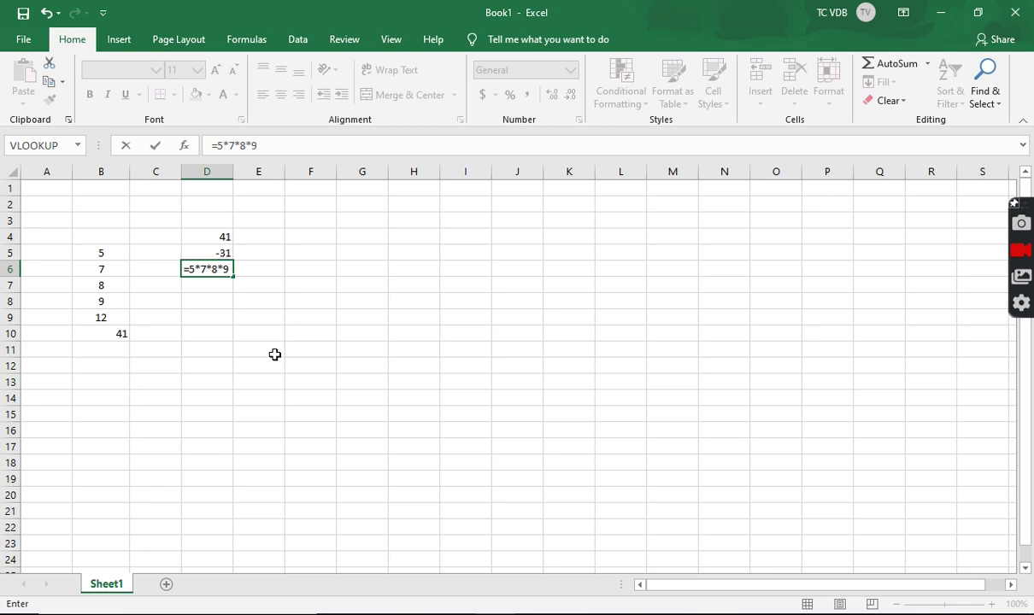
pyautogui.write('*12')
pyautogui.press('Return')
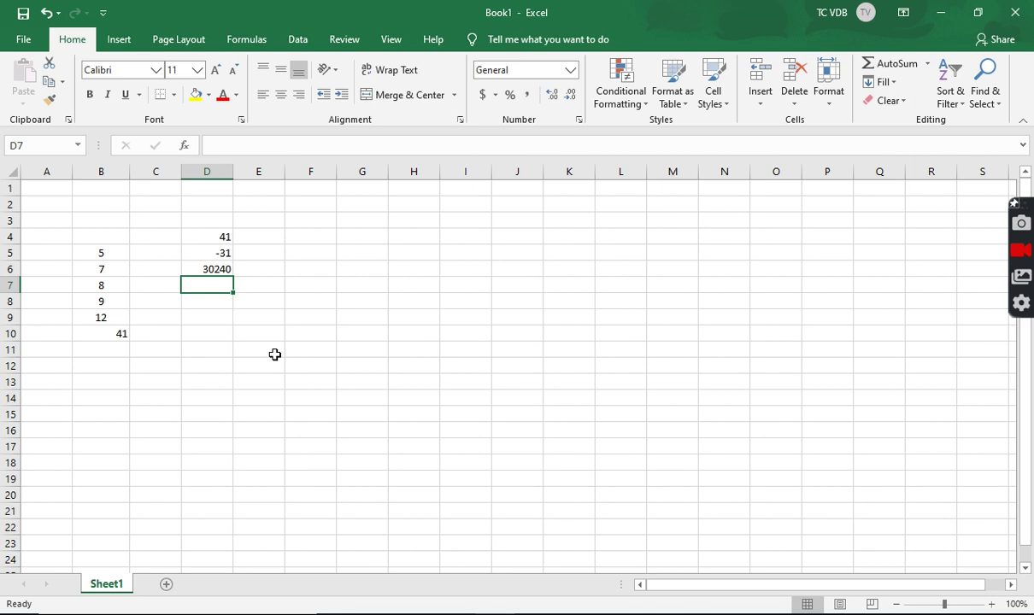
# Step: Enter the division formula =8/2 in cell D7
pyautogui.write('=')
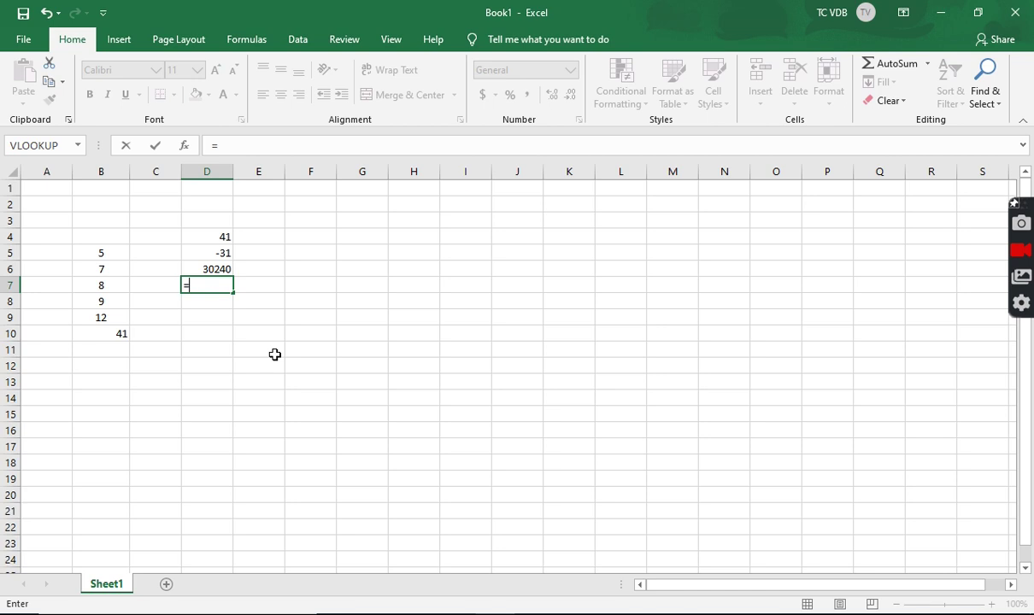
pyautogui.write('8/2')
pyautogui.press('Return')
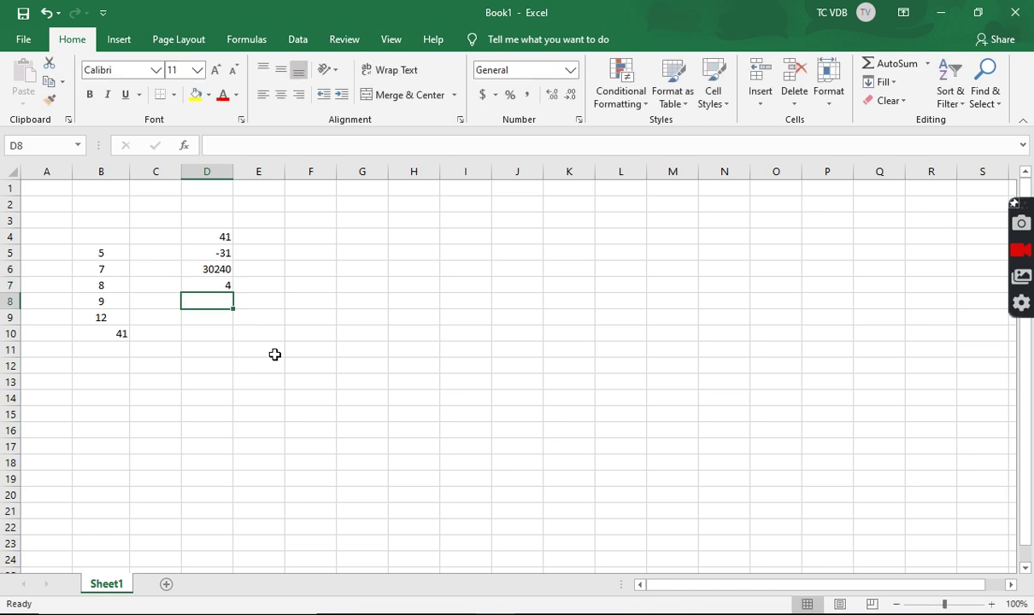
# Step: Review the arithmetic formulas in cells D4 to D7 and the SUM formula in cell B10
pyautogui.press('Up')
pyautogui.press('Up')
pyautogui.press('Up')
pyautogui.press('Up')
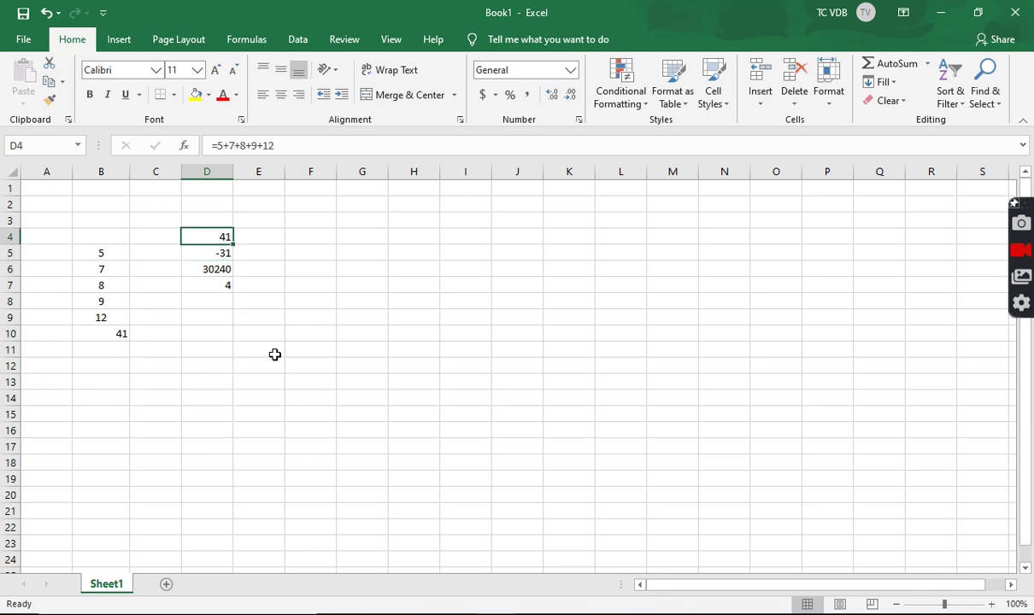
pyautogui.press('Down')
pyautogui.press('Down')
pyautogui.press('Down')
pyautogui.press('Down')
pyautogui.press('Up')
pyautogui.press('Up')
pyautogui.press('Up')
pyautogui.press('Up')
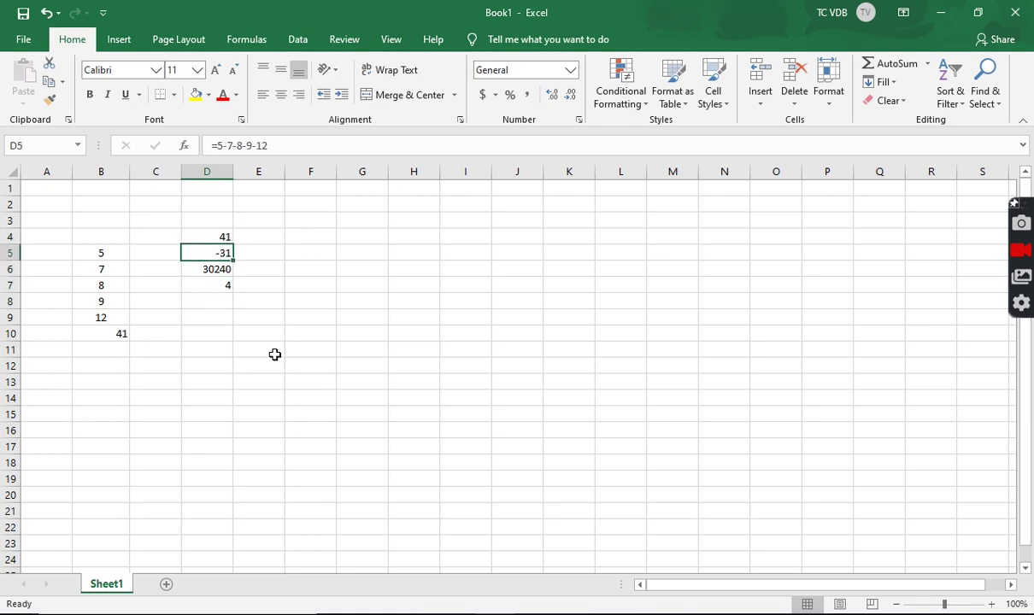
pyautogui.press('Down')
pyautogui.press('Down')
pyautogui.press('Down')
pyautogui.press('Down')
pyautogui.press('Down')
pyautogui.press('Down')
pyautogui.press('Left')
pyautogui.press('Left')
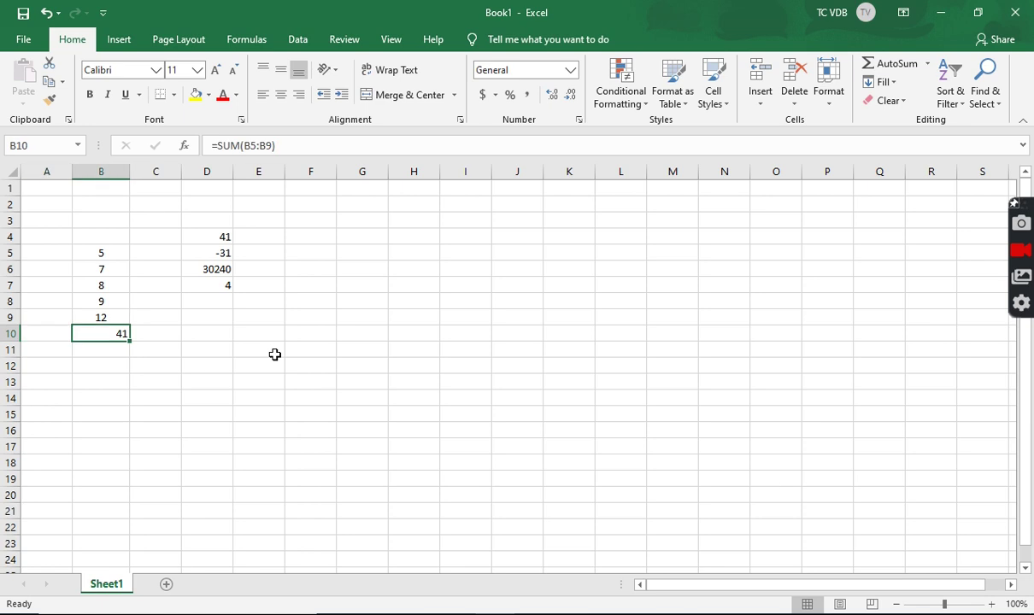
# Step: Link cell E10 to the first number in column B with the formula =B5
pyautogui.press('Right')
pyautogui.press('Right')
pyautogui.press('Right')
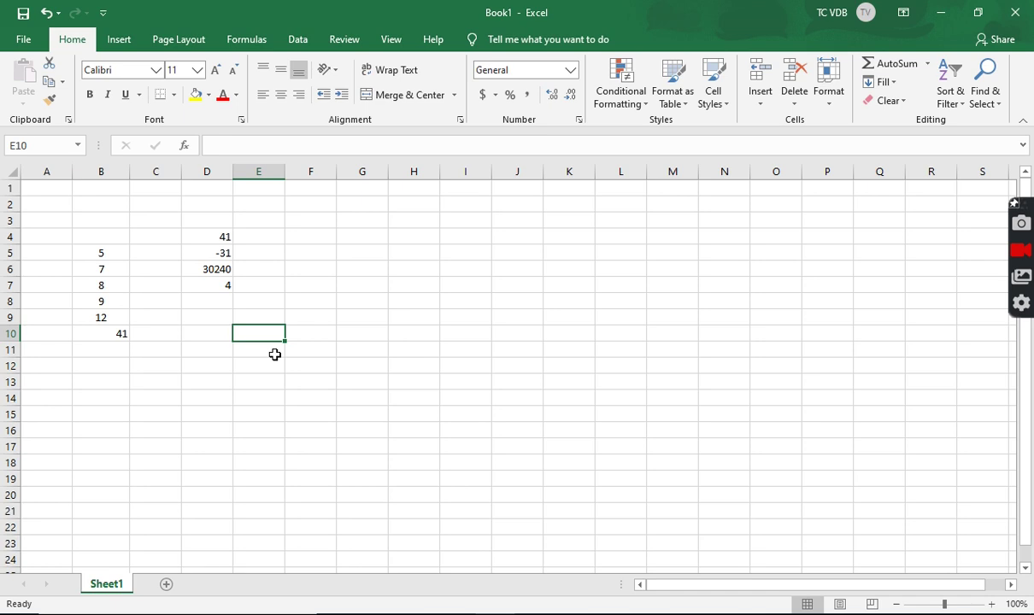
pyautogui.write('=')
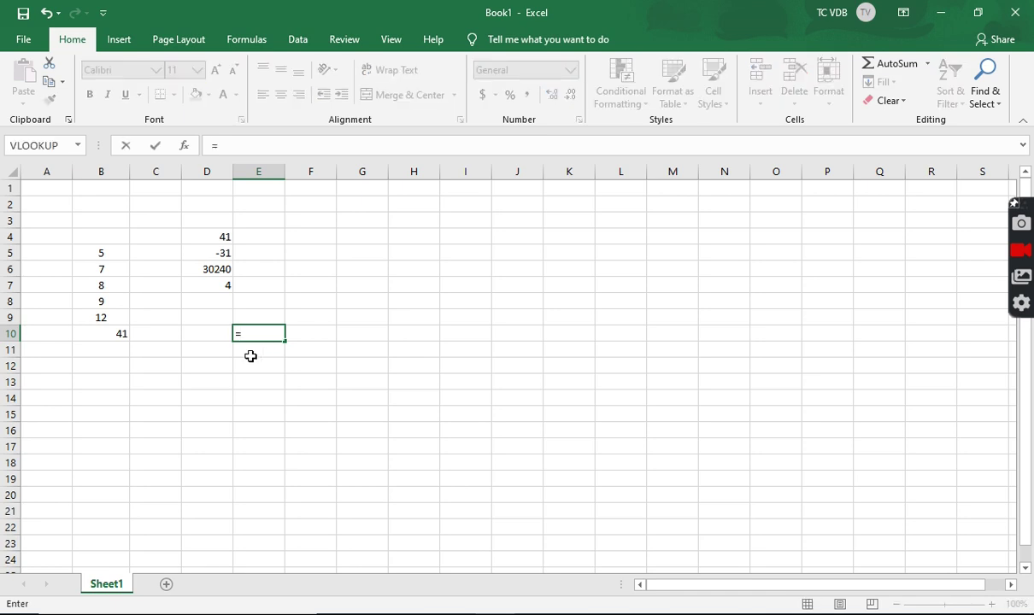
pyautogui.click(113, 253)
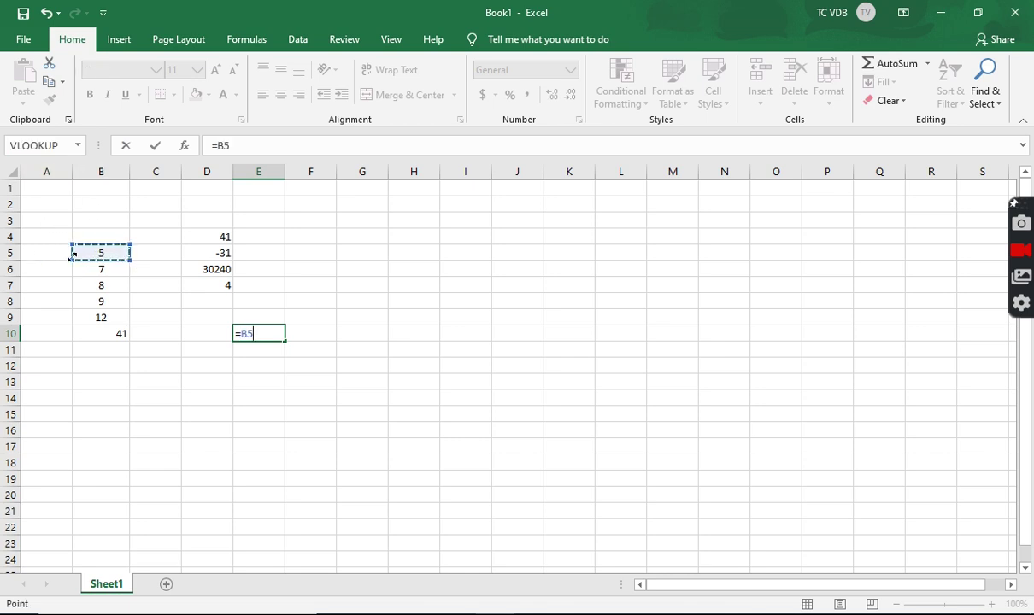
pyautogui.press('Return')
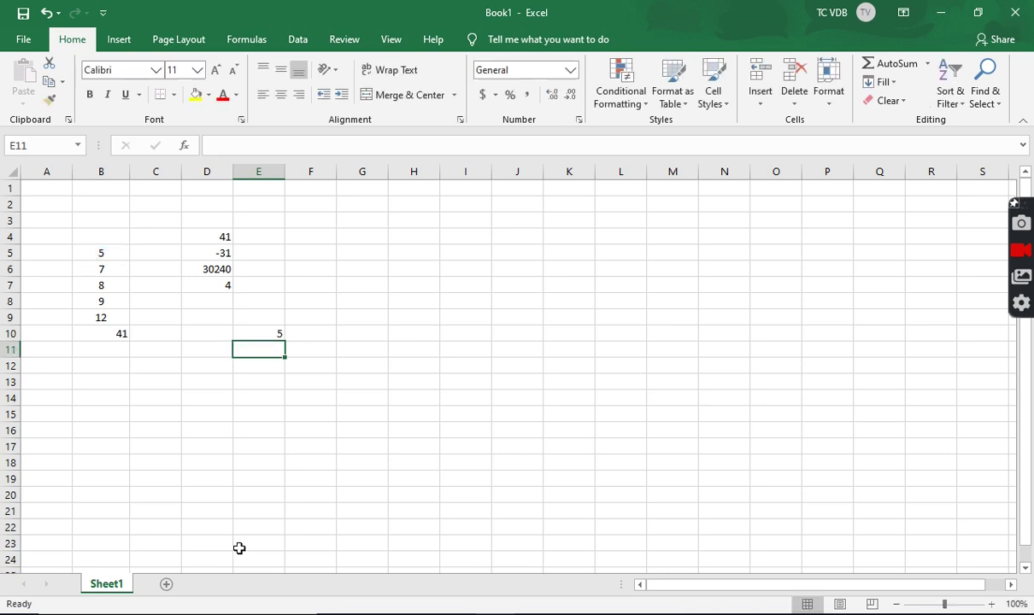
# Step: Set the value of cell B5 to 10 and check the SUM formula in B10
pyautogui.click(99, 256)
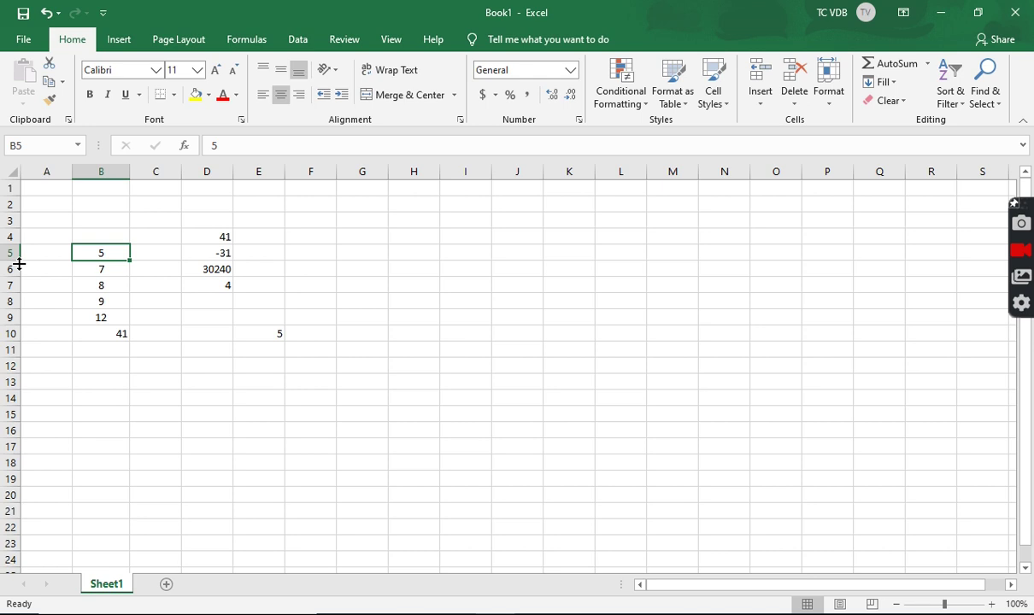
pyautogui.write('10\\')
pyautogui.press('Return')
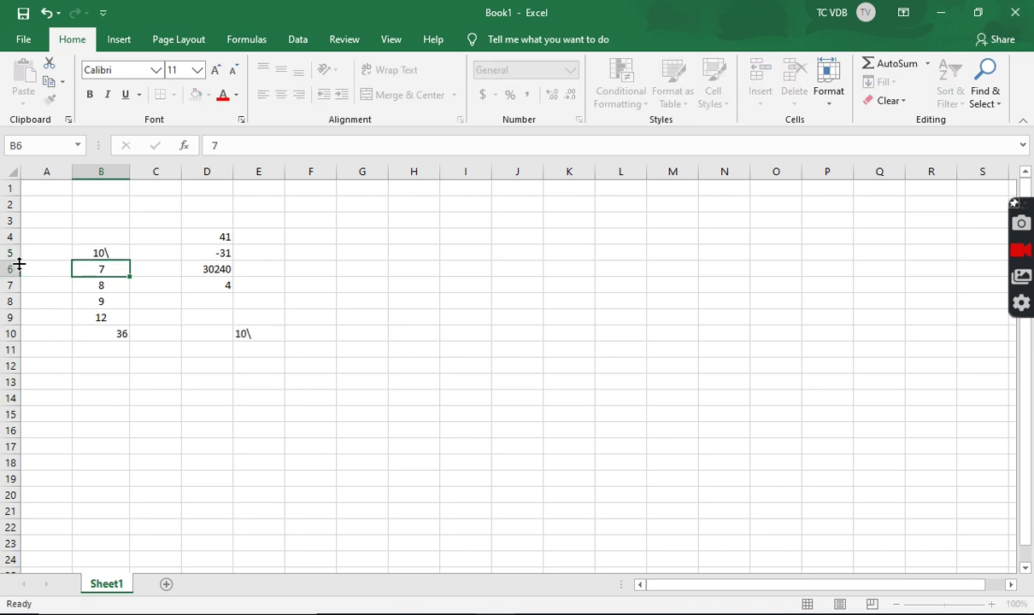
pyautogui.press('Up')
pyautogui.write('10')
pyautogui.press('Return')
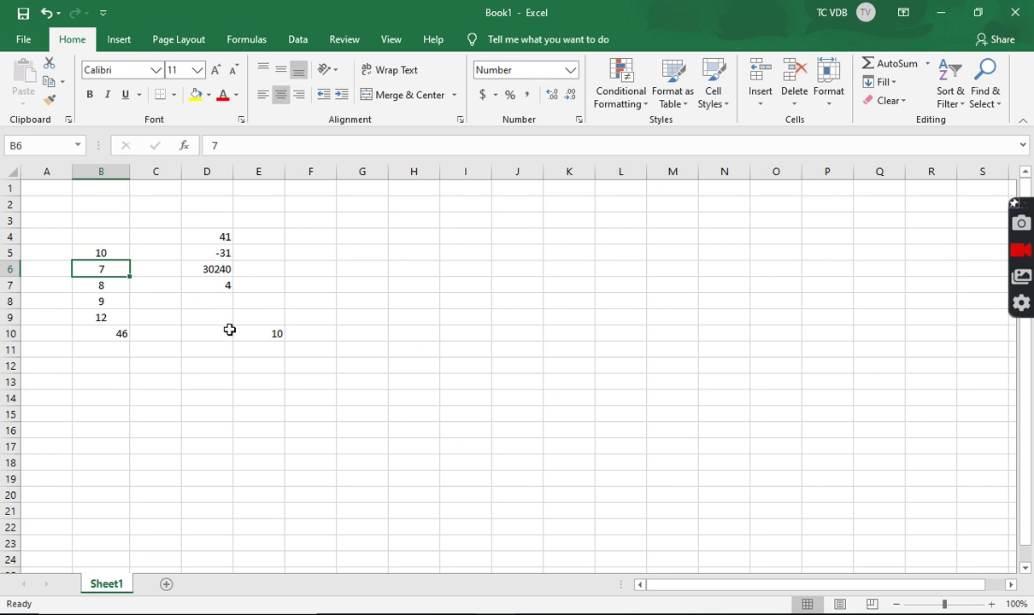
pyautogui.click(107, 334)
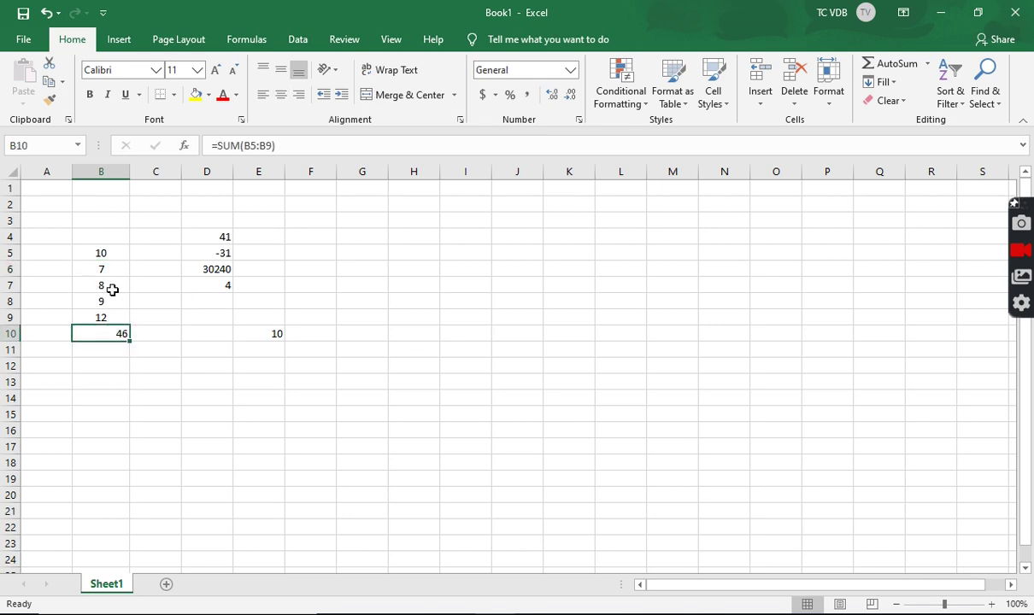
# Step: Extend the formula in cell E10 to add all five numbers by cell reference: =B5+B6+B7+B8+B9
pyautogui.click(275, 334)
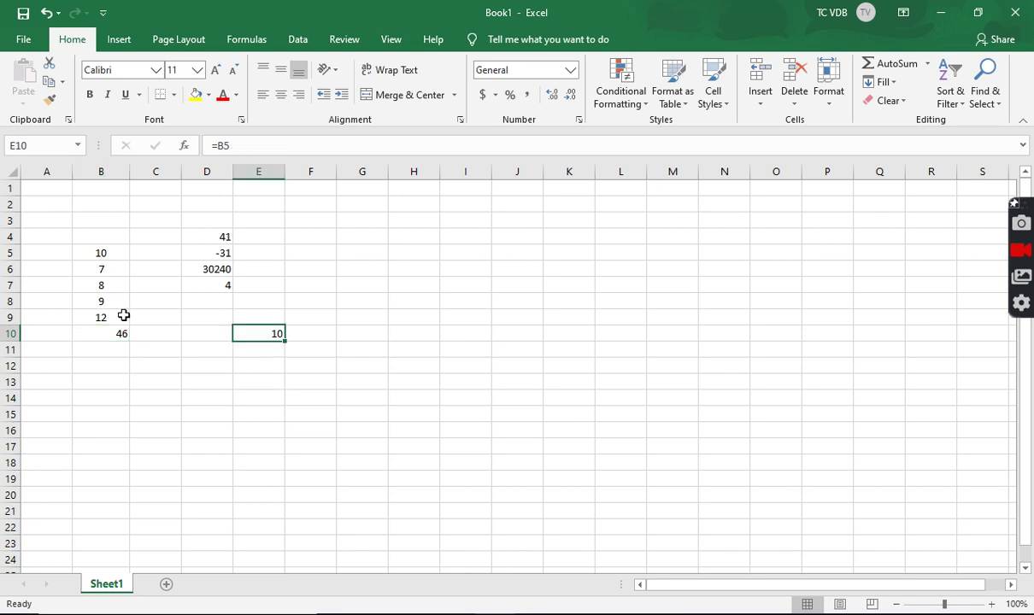
pyautogui.click(293, 145)
pyautogui.write('+')
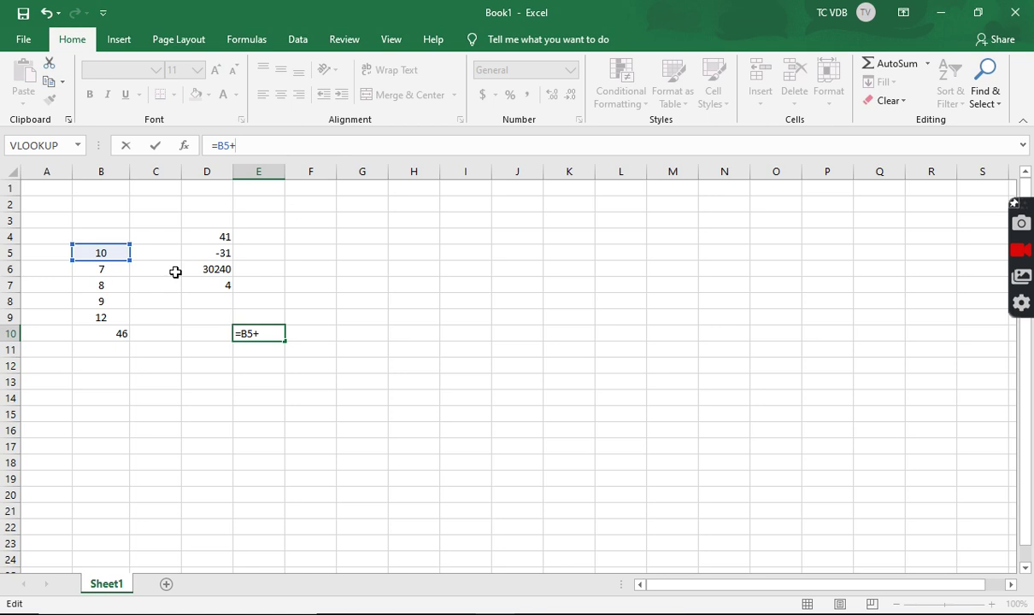
pyautogui.click(113, 274)
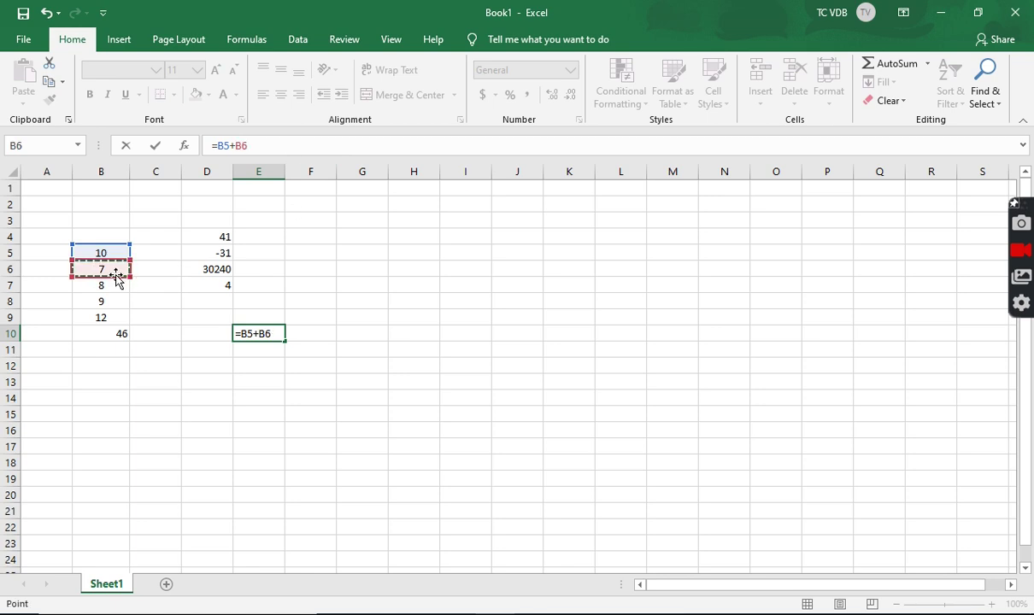
pyautogui.write('+')
pyautogui.click(106, 282)
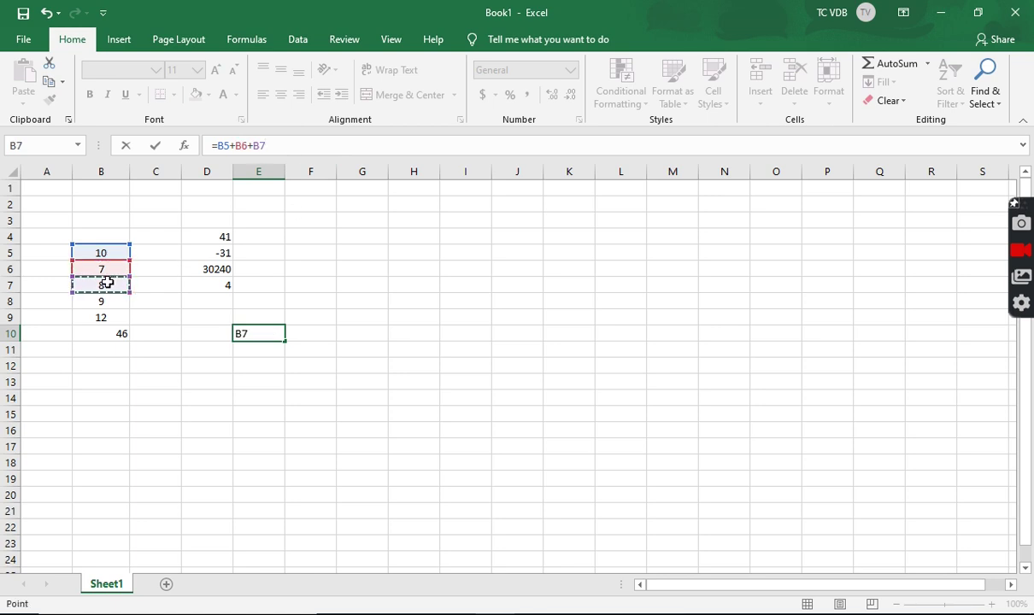
pyautogui.write('+')
pyautogui.click(119, 299)
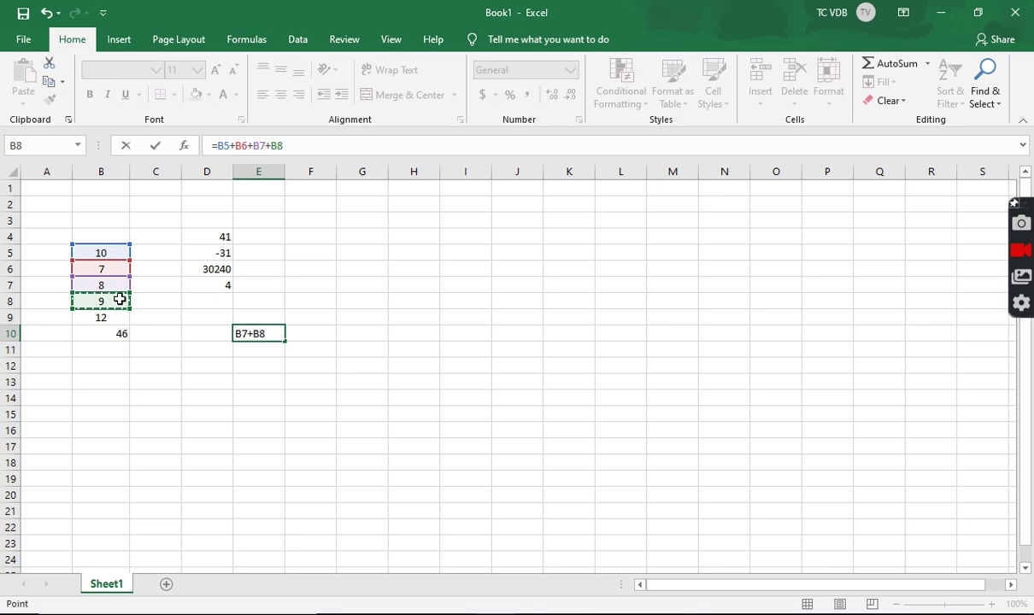
pyautogui.write('+')
pyautogui.click(100, 319)
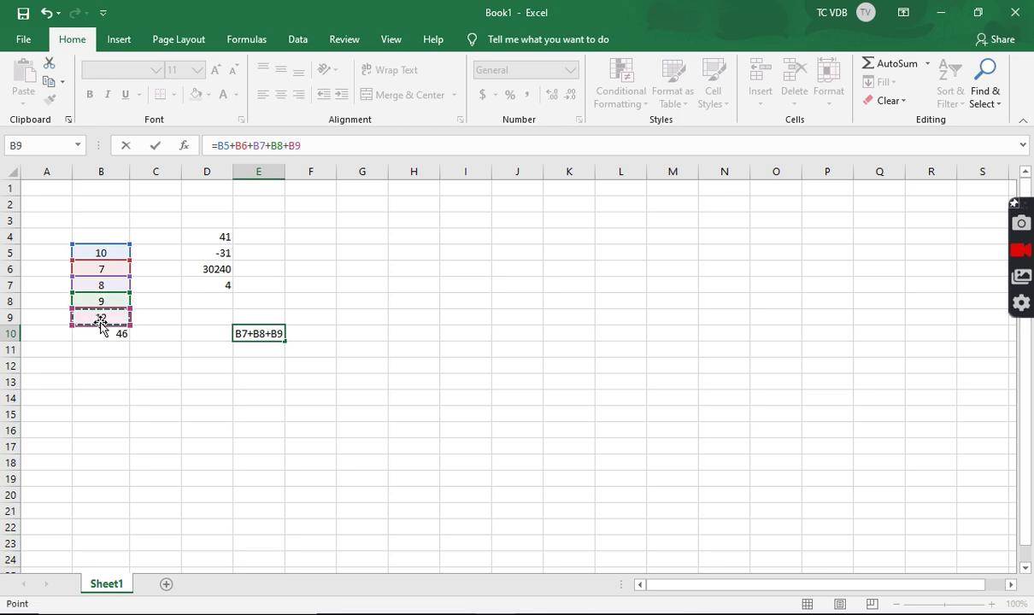
pyautogui.press('Return')
pyautogui.click(272, 333)
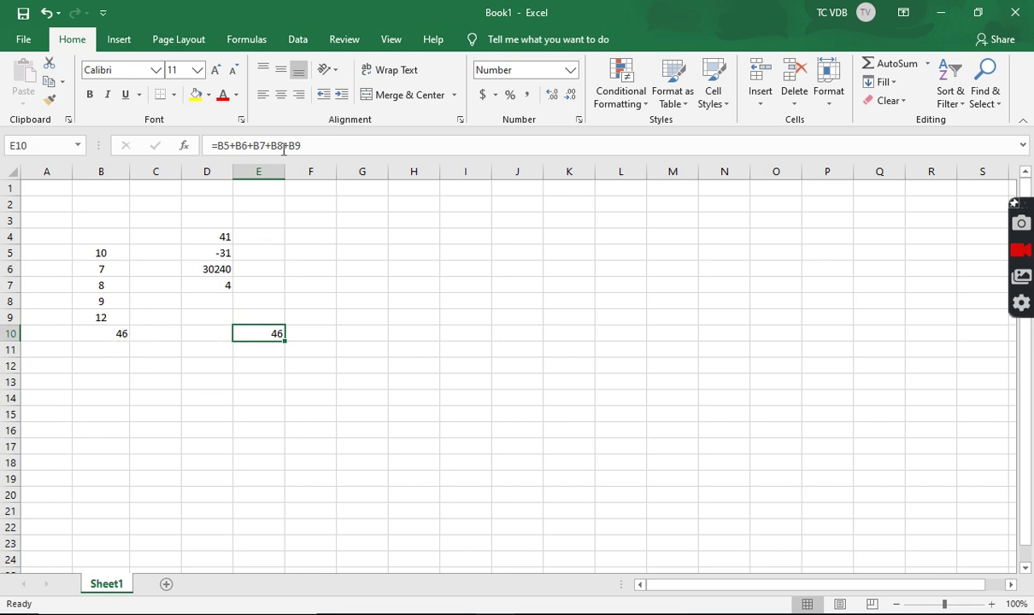
# Step: Set the value of cell B7 to 6 and check the cell-reference formula in E10
pyautogui.click(116, 288)
pyautogui.click(275, 332)
pyautogui.click(88, 282)
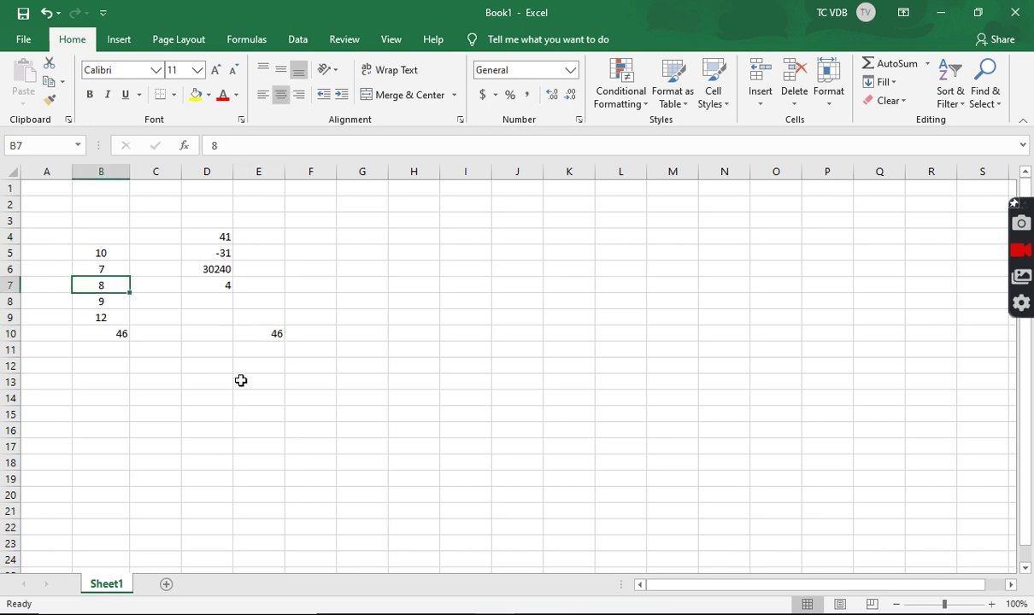
pyautogui.write('6')
pyautogui.press('Return')
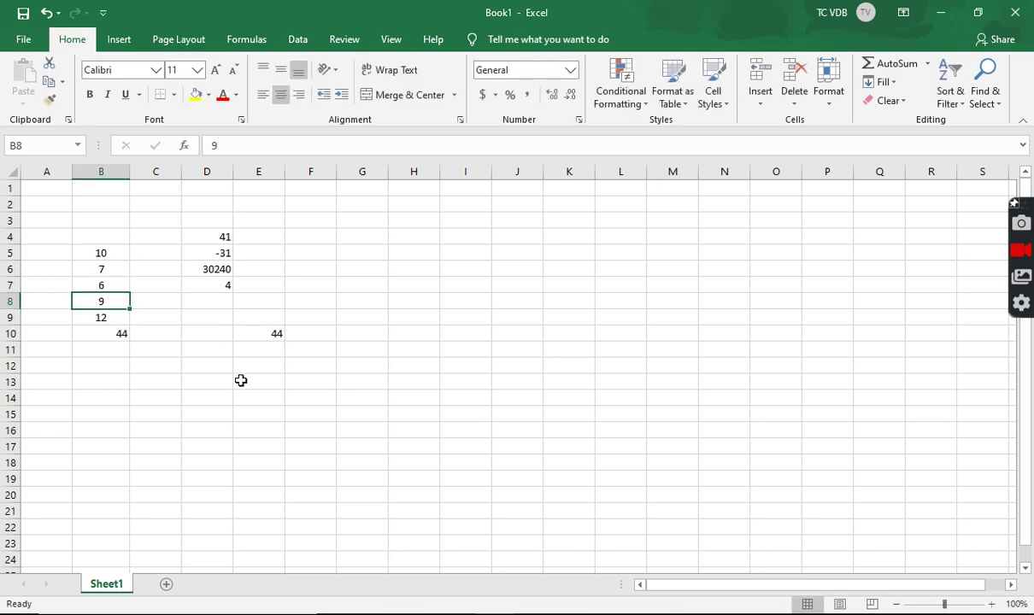
pyautogui.click(267, 332)
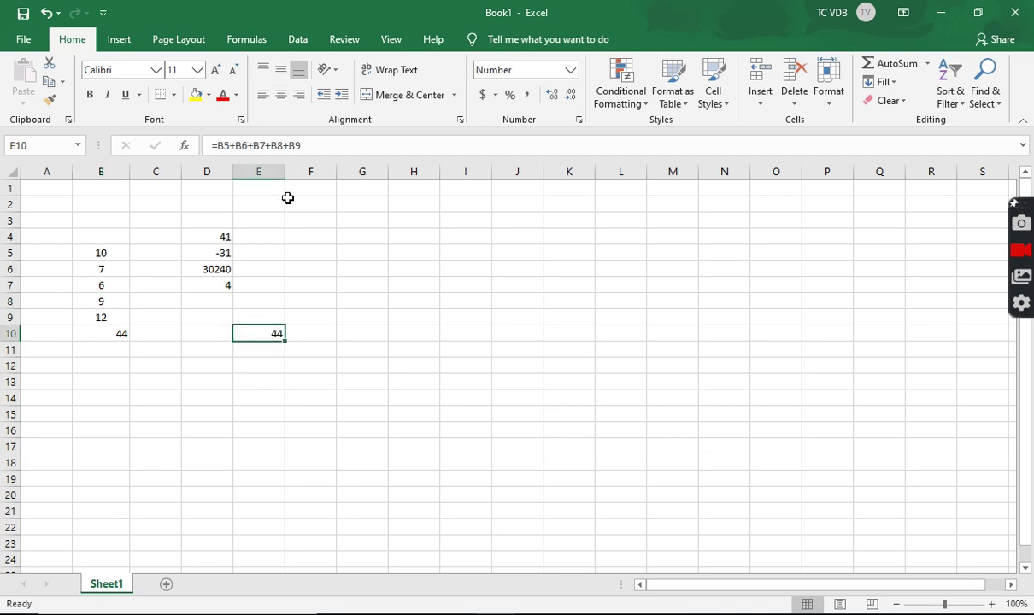